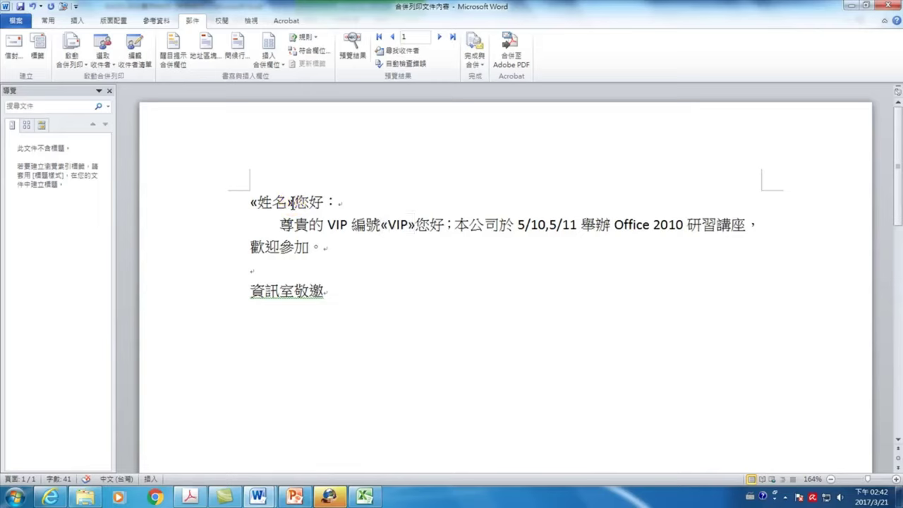
Step: Enlarge the «姓名» merge field in the invitation letter to 14 pt and make it bold
double_click(289, 203)
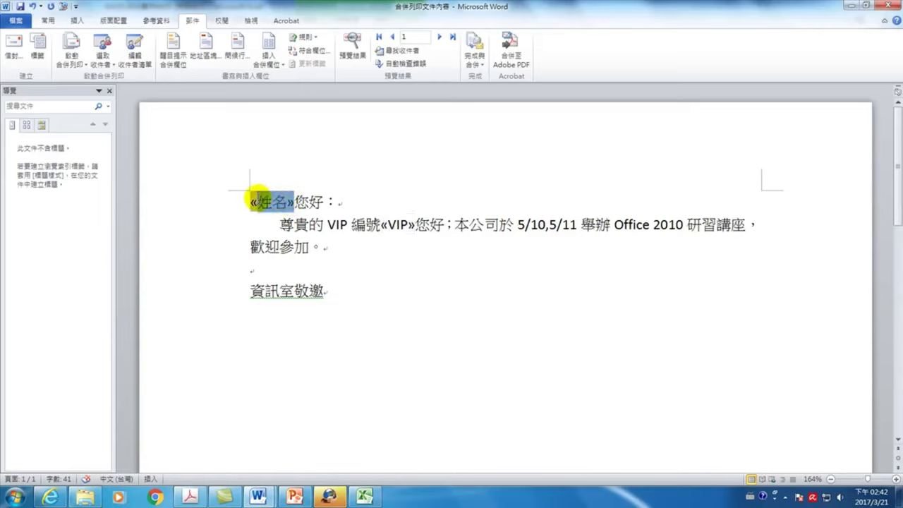
double_click(256, 203)
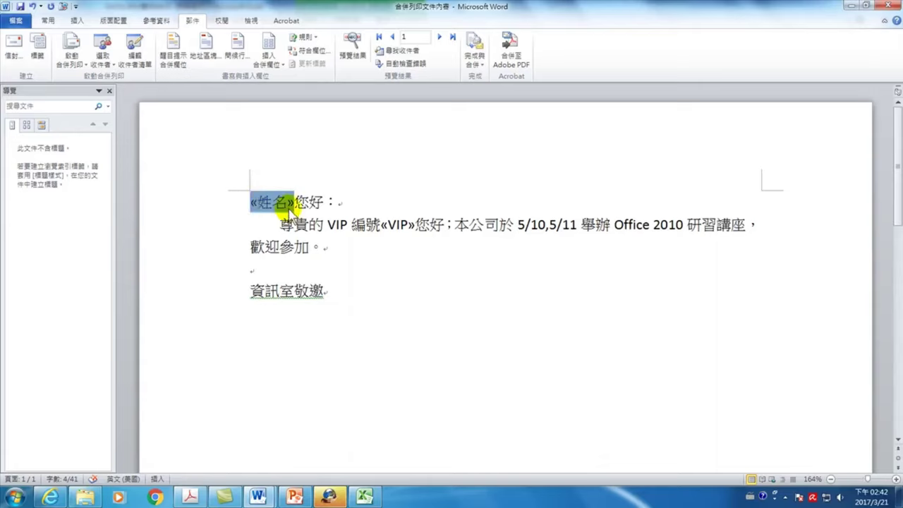
key(Right)
double_click(254, 201)
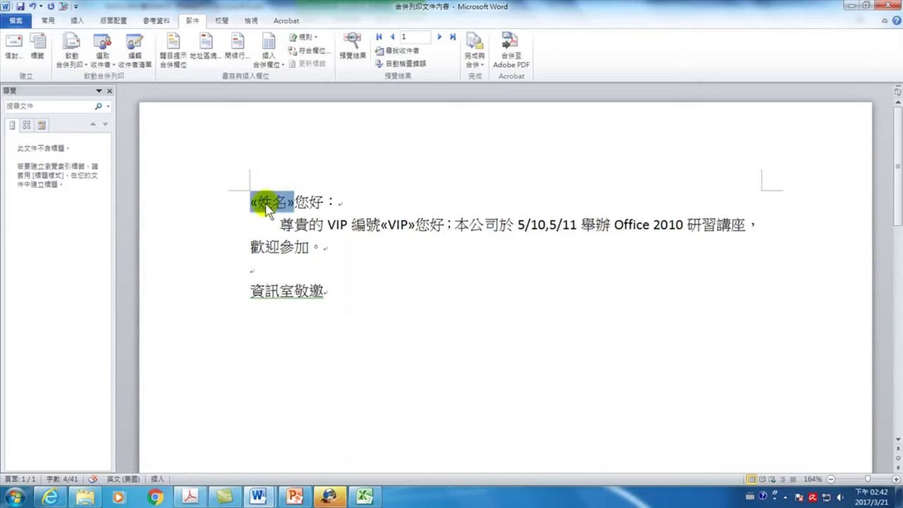
click(47, 20)
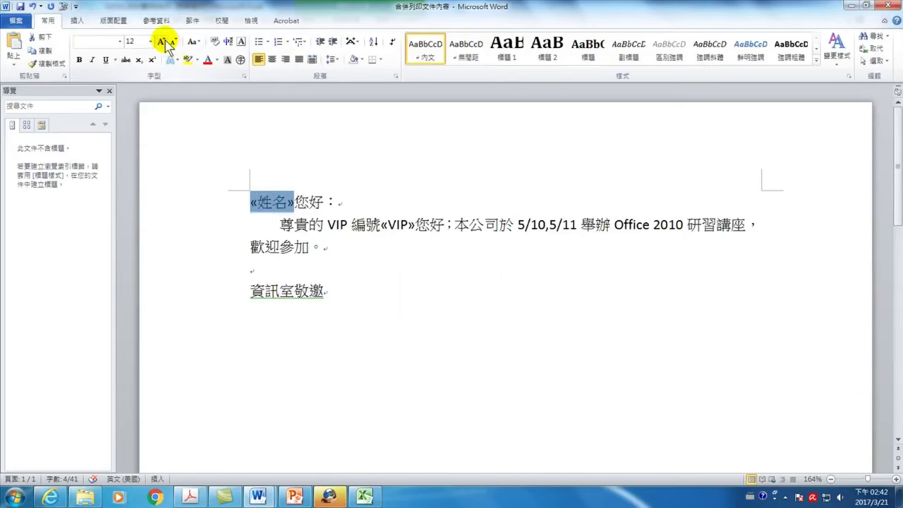
click(160, 42)
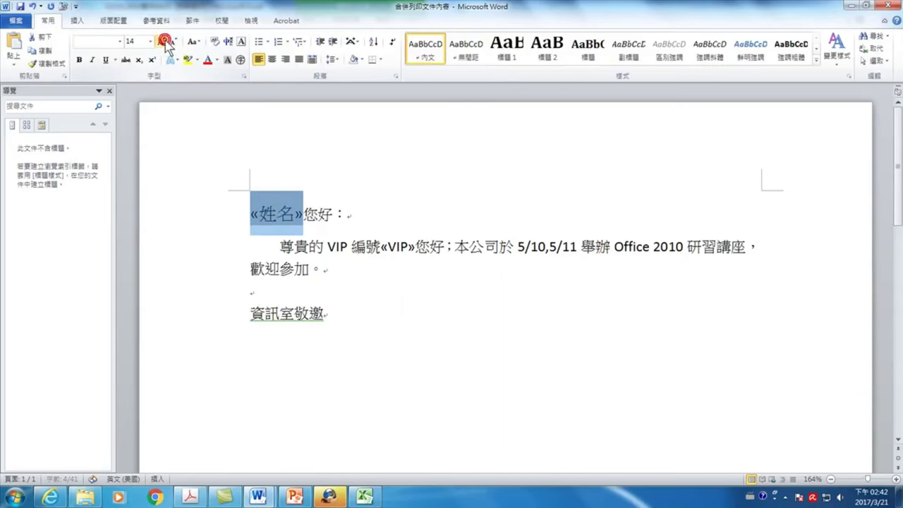
click(80, 59)
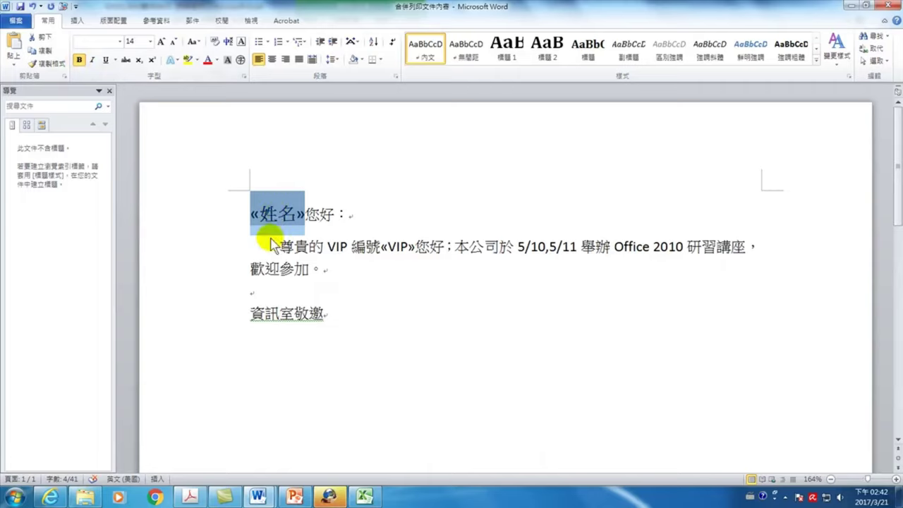
right_click(285, 220)
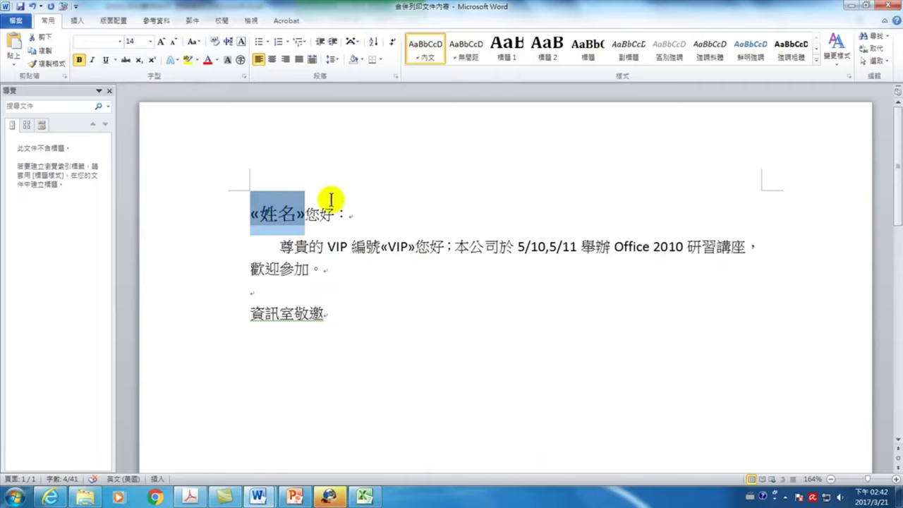
Step: Merge all records into a new document of individual letters
click(191, 21)
click(478, 50)
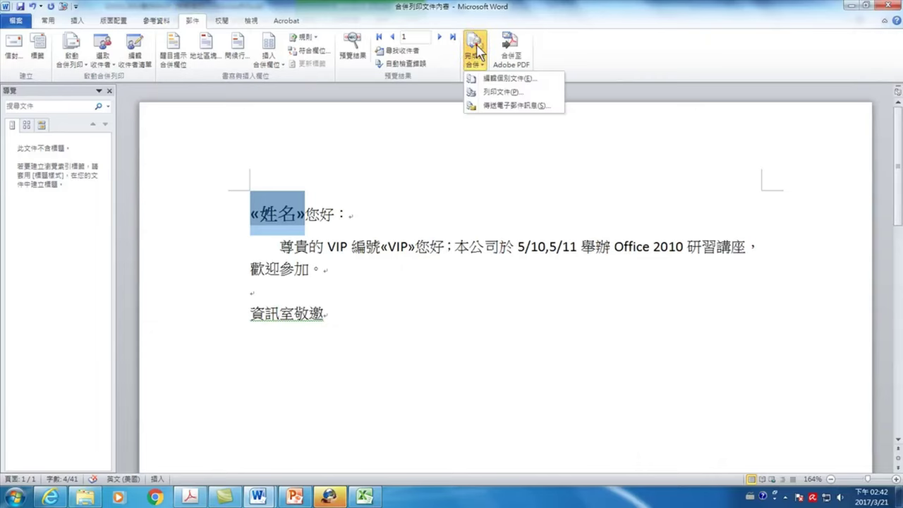
click(500, 77)
click(446, 266)
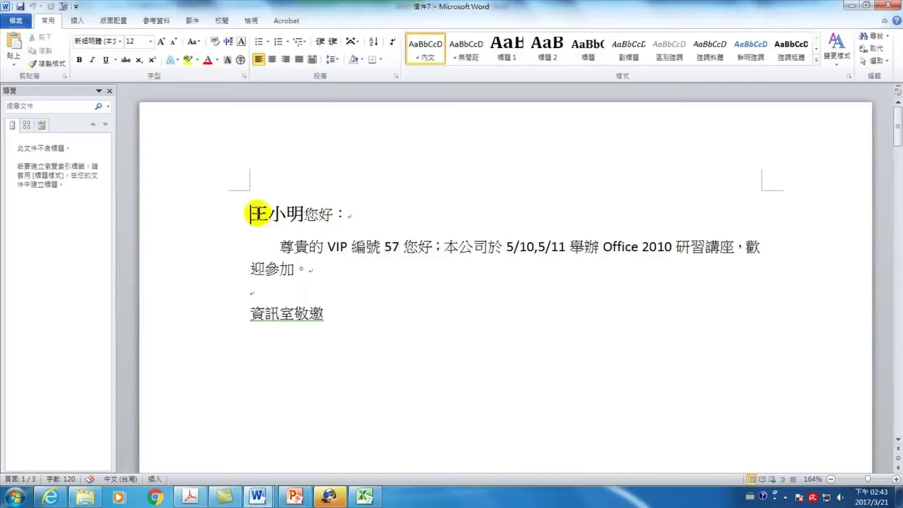
Step: Check the first recipient's name formatting and scroll through the merged letters
drag(251, 214, 295, 213)
key(ctrl+b)
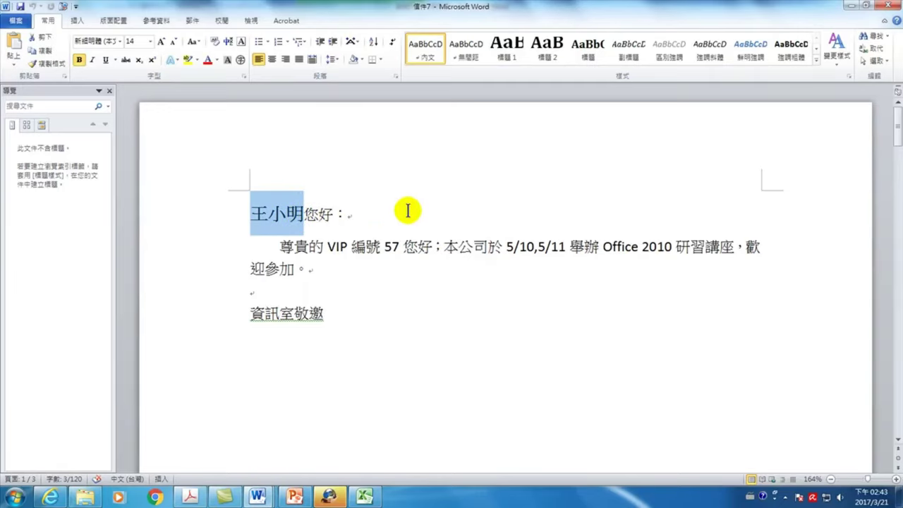
scroll(341, 240, down, 3)
scroll(304, 308, down, 10)
scroll(304, 311, down, 12)
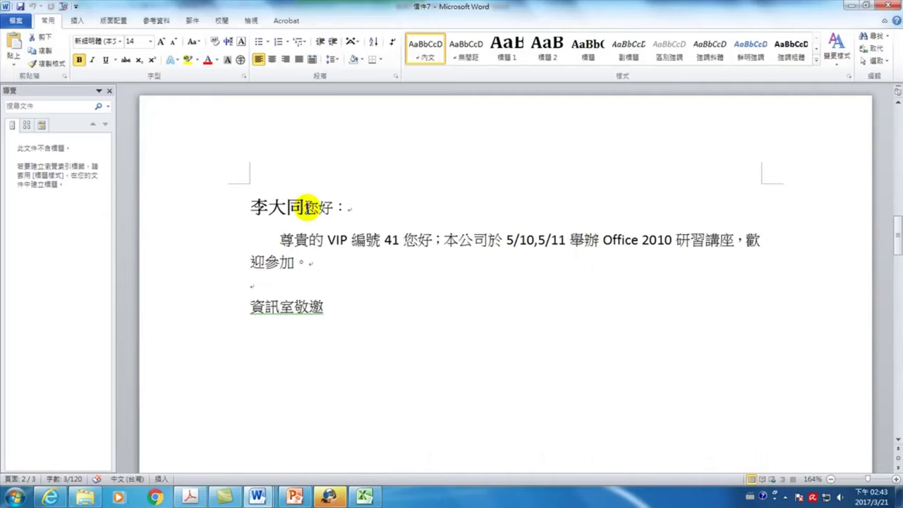
Step: Close the merged letters without saving and place the cursor after the «姓名» field
click(886, 5)
click(452, 260)
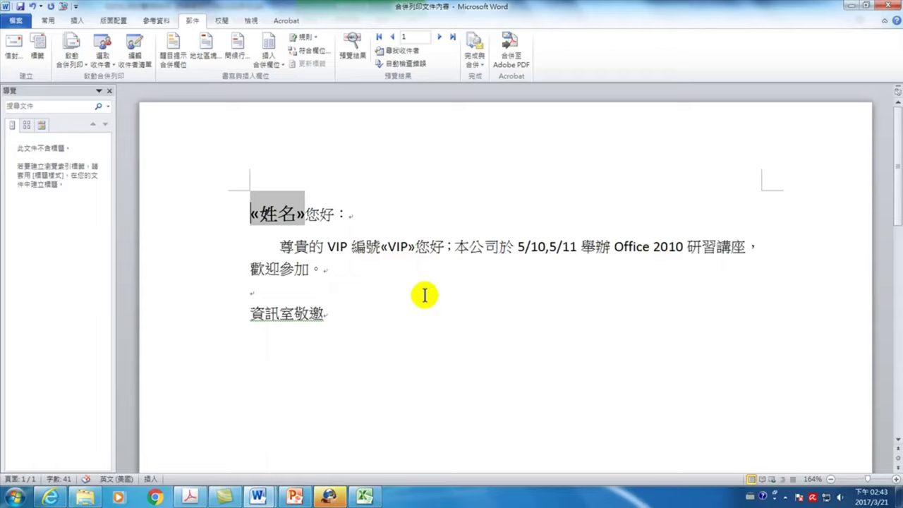
click(330, 218)
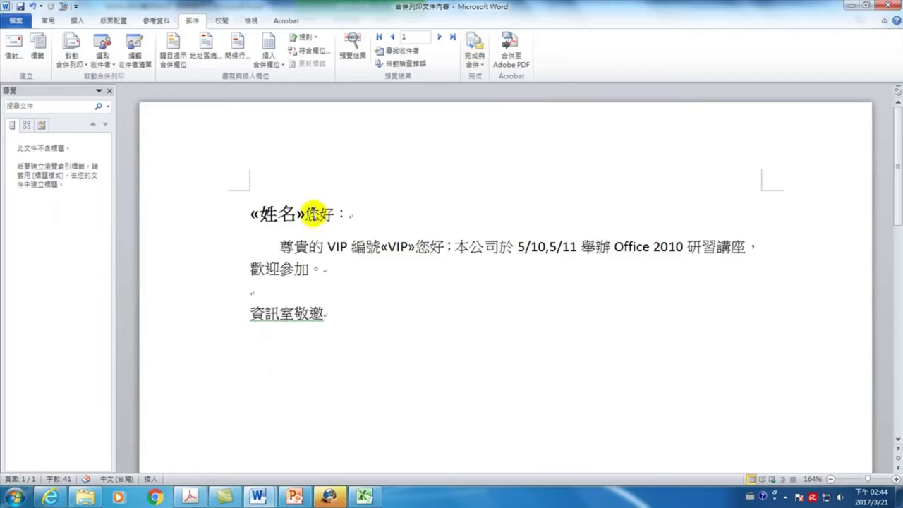
click(305, 214)
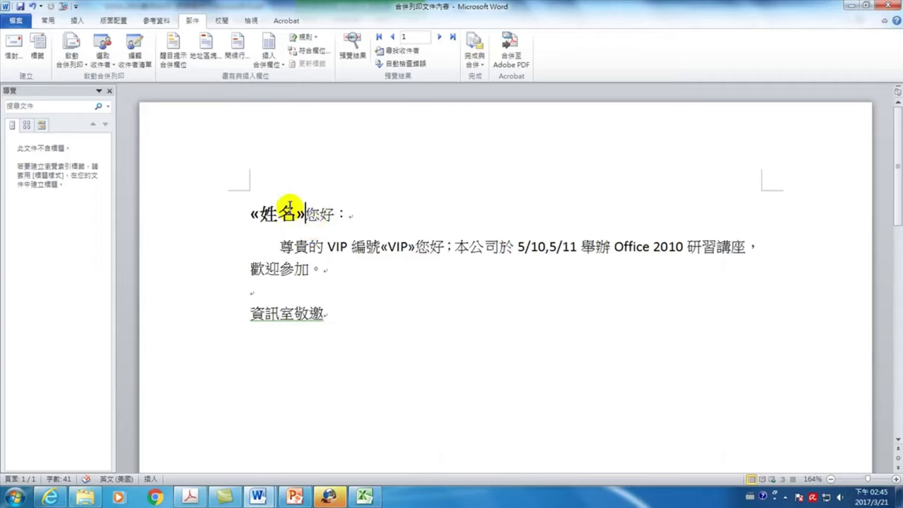
Step: Merge all records again into a new document of individual letters
click(474, 51)
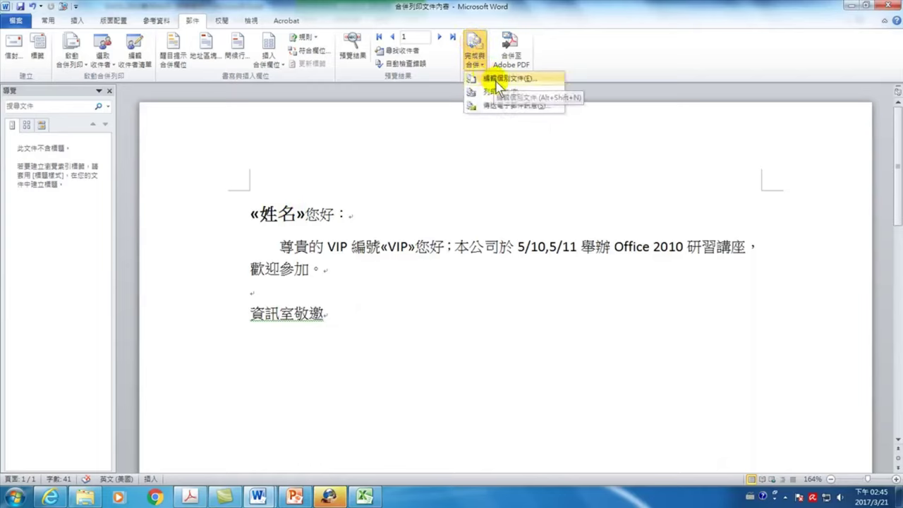
click(498, 79)
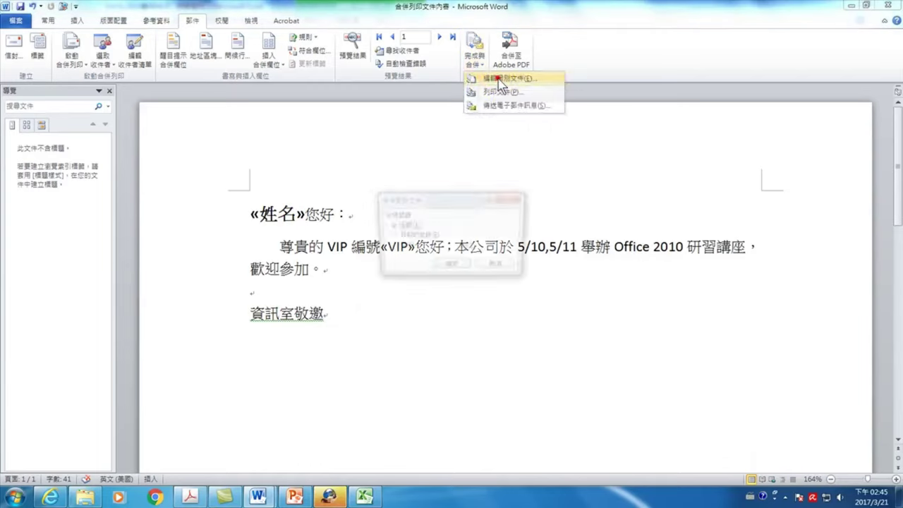
click(454, 263)
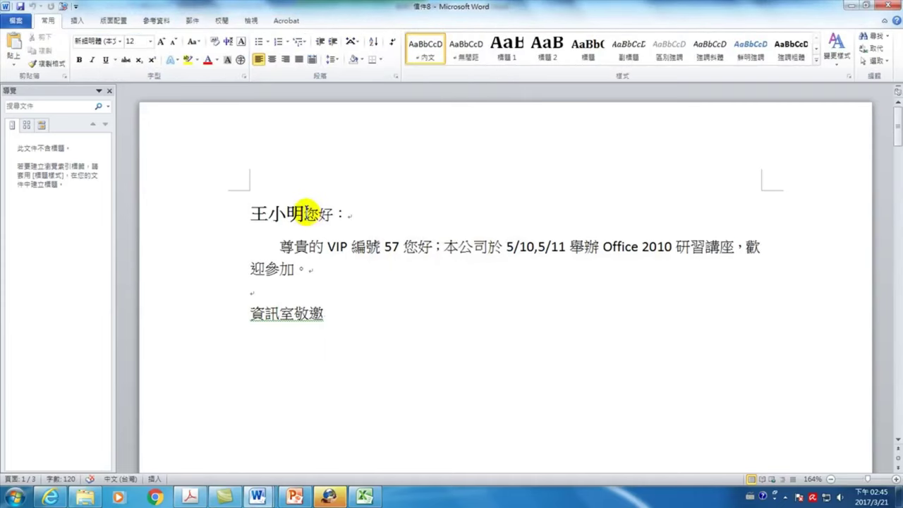
Step: Check the recipient names' formatting and that VIP number 57 stays plain 12 pt
double_click(306, 212)
scroll(299, 379, down, 8)
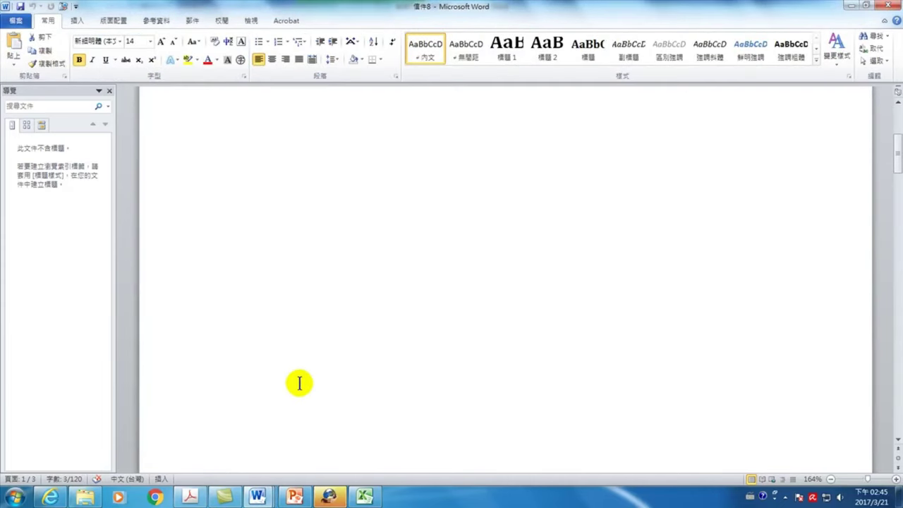
scroll(288, 393, down, 5)
scroll(288, 392, down, 5)
double_click(295, 207)
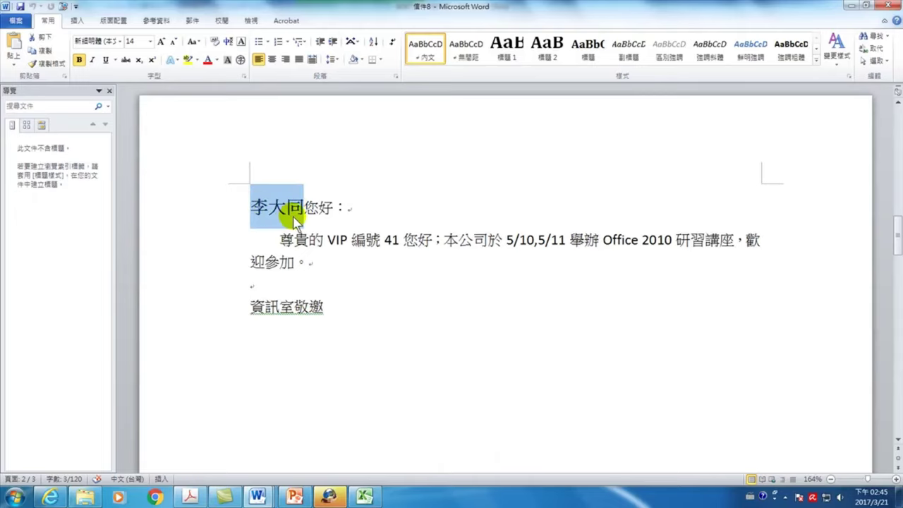
scroll(295, 221, up, 4)
scroll(293, 221, up, 7)
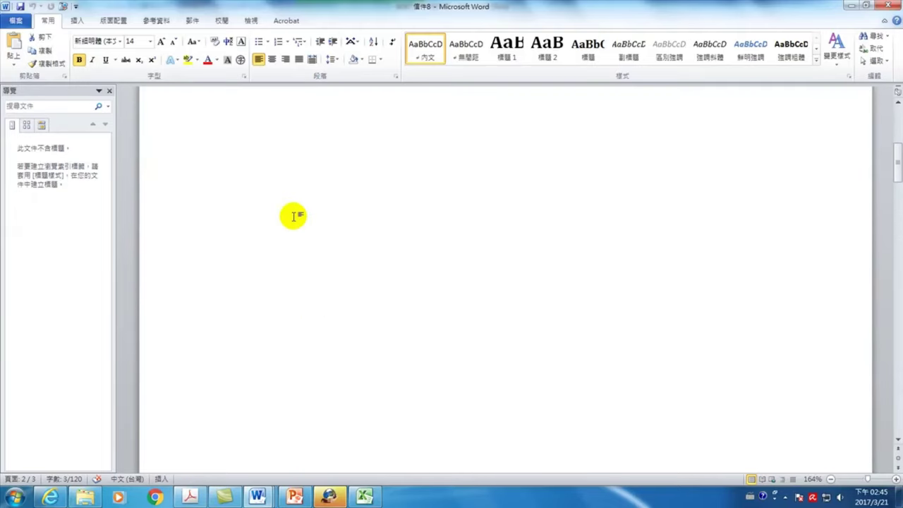
scroll(289, 222, up, 7)
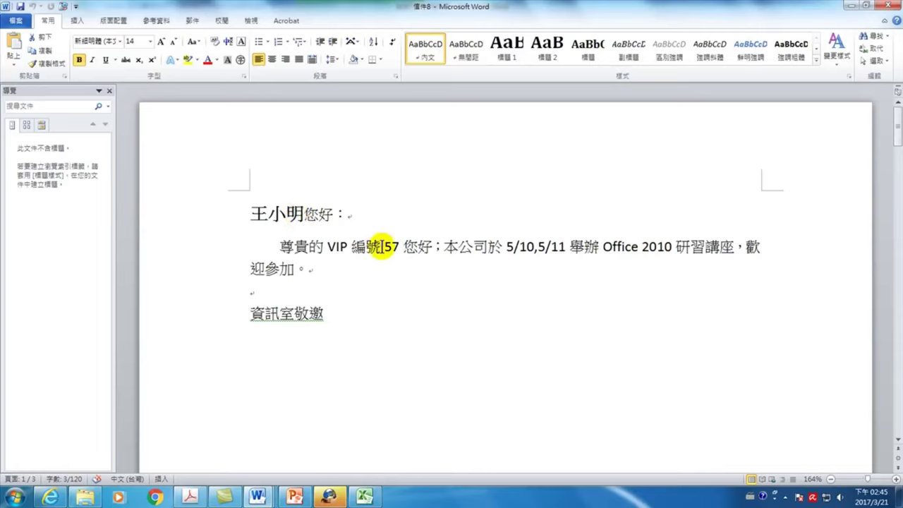
drag(383, 247, 404, 248)
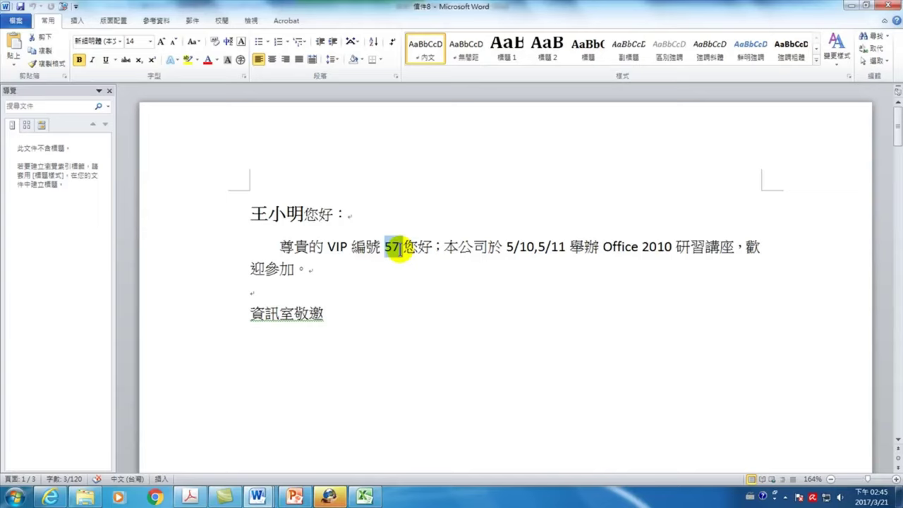
double_click(395, 248)
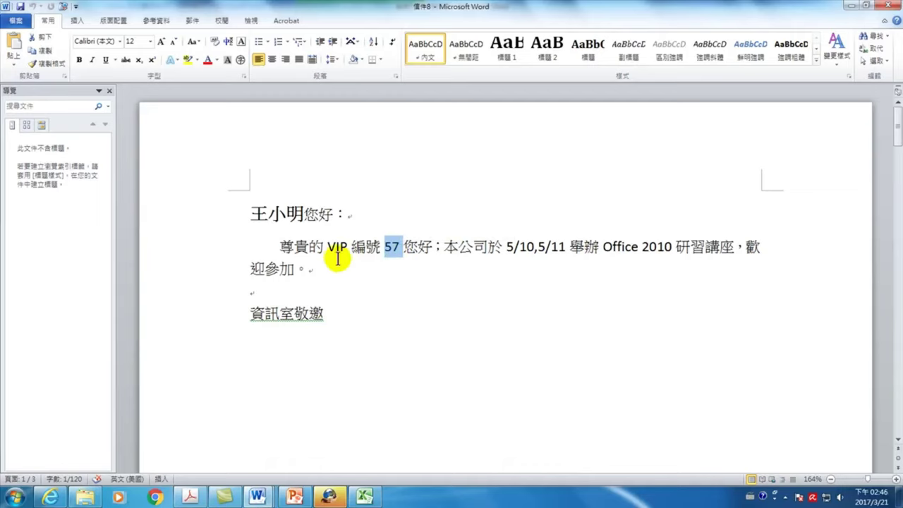
Step: Close the merged 信件8 document without saving it
click(884, 6)
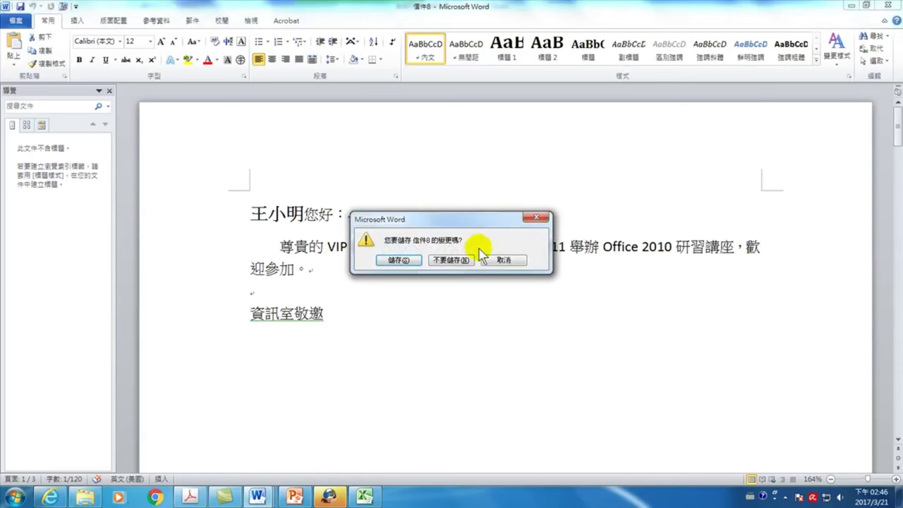
click(452, 260)
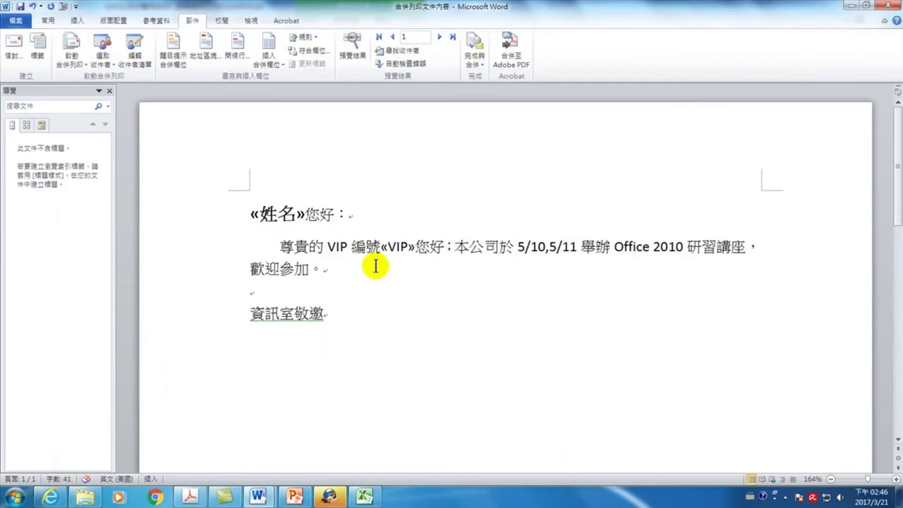